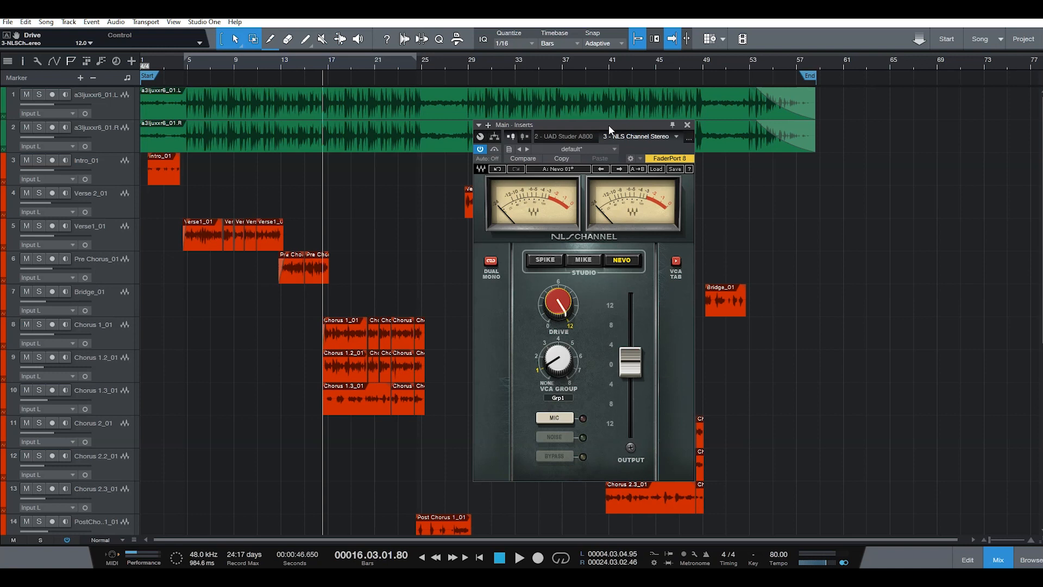
Switch the NLS Channel's studio model through Spike, Mike and Nevo, and return to Spike.
click(545, 260)
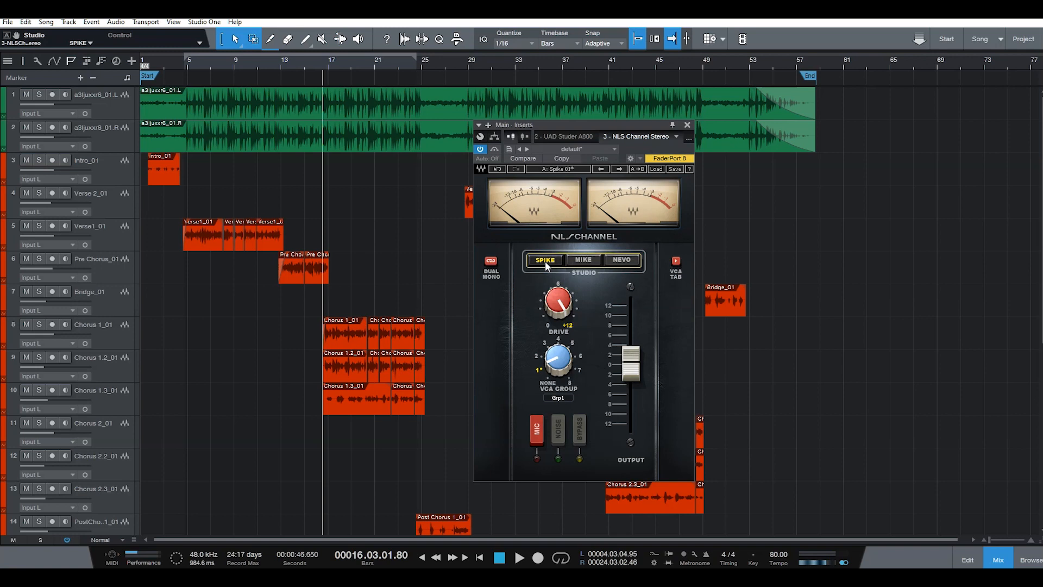
click(590, 261)
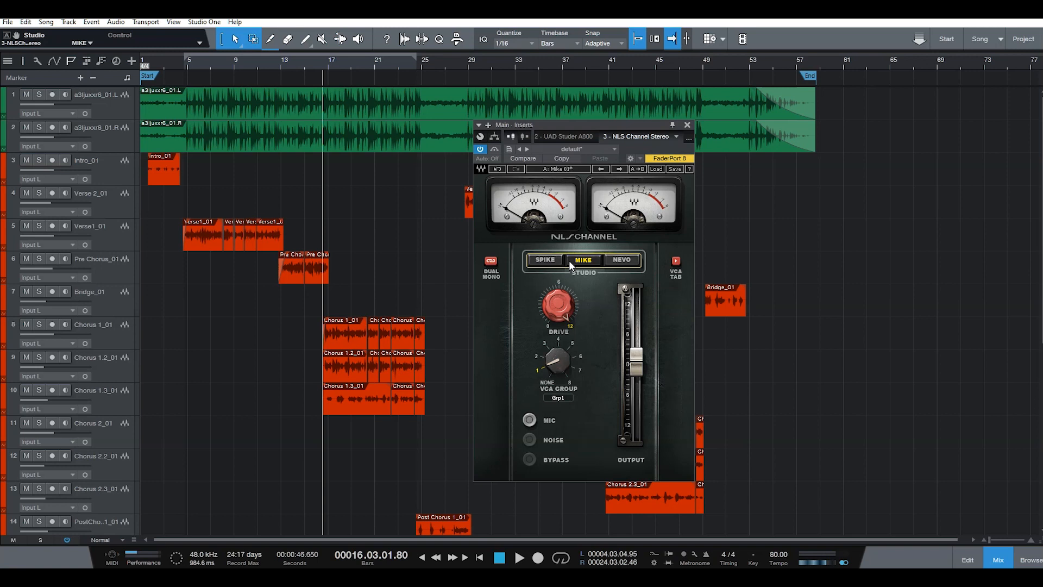
click(621, 259)
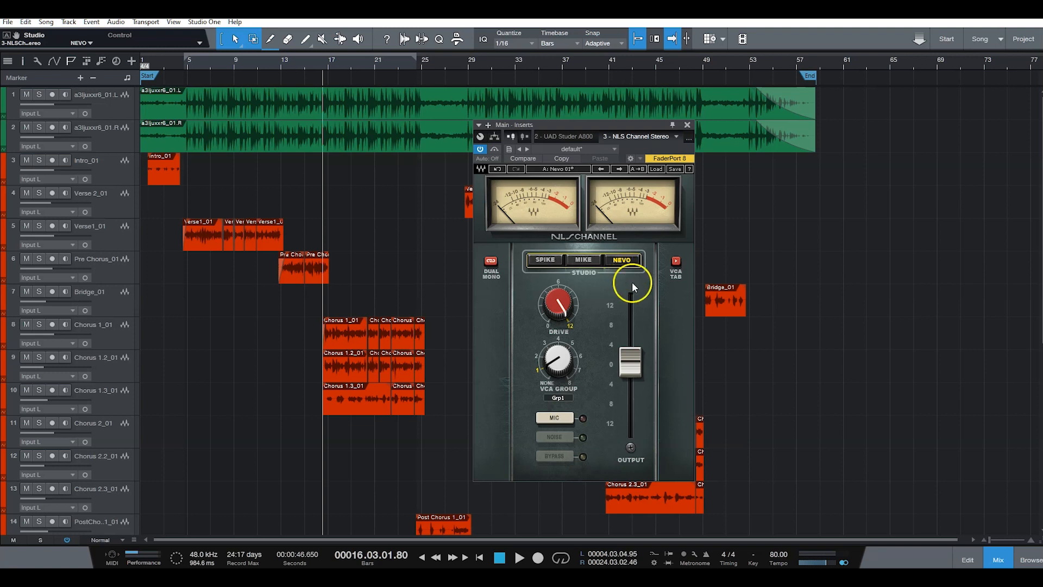
click(550, 259)
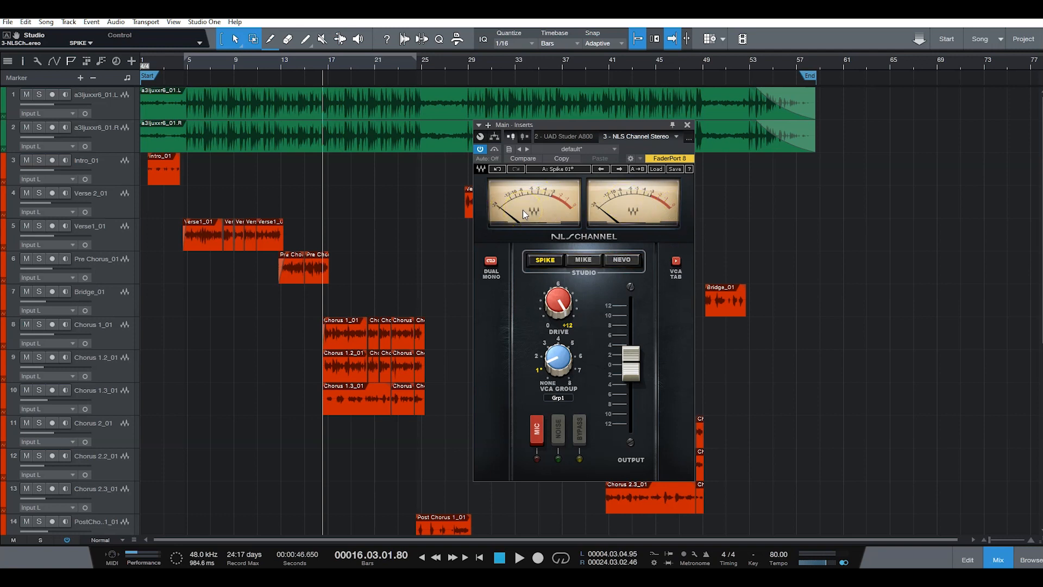
Examine the NLS Channel's Dual Mono, studio, Drive, VCA Group, Mic and Output controls, plus its VCA groups console.
click(494, 260)
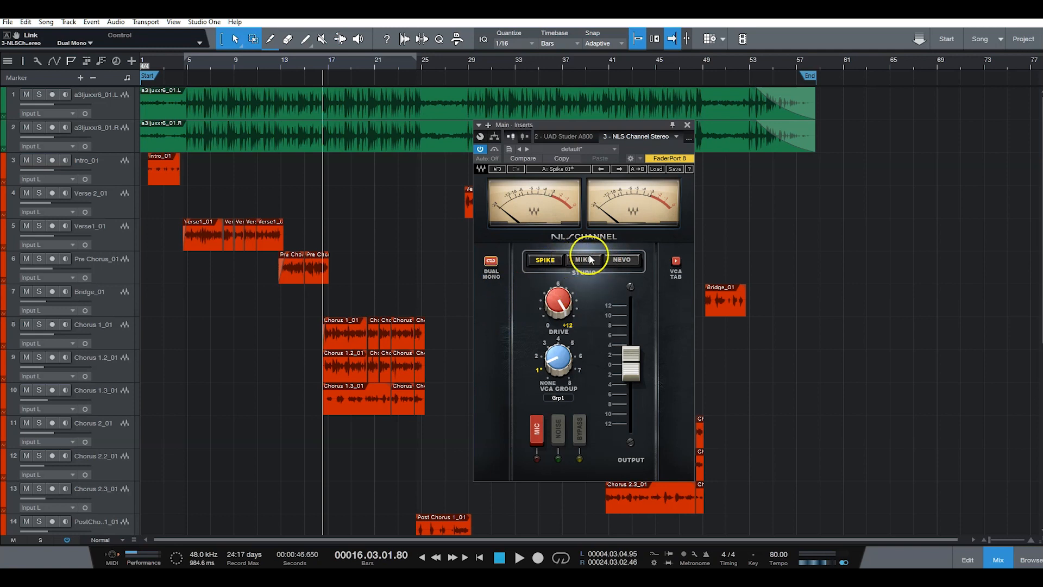
click(607, 260)
click(552, 262)
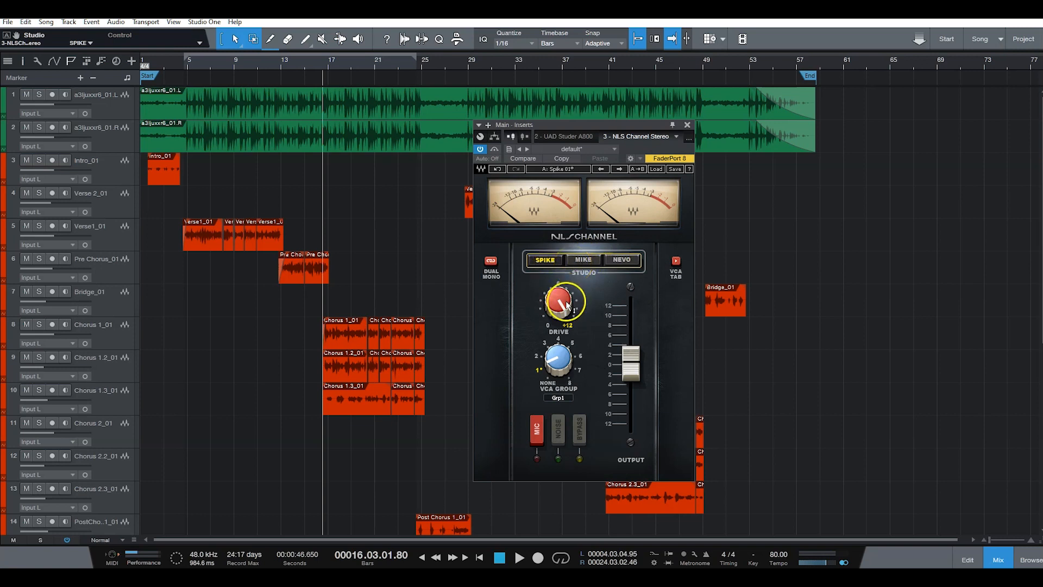
mouse_move(558, 302)
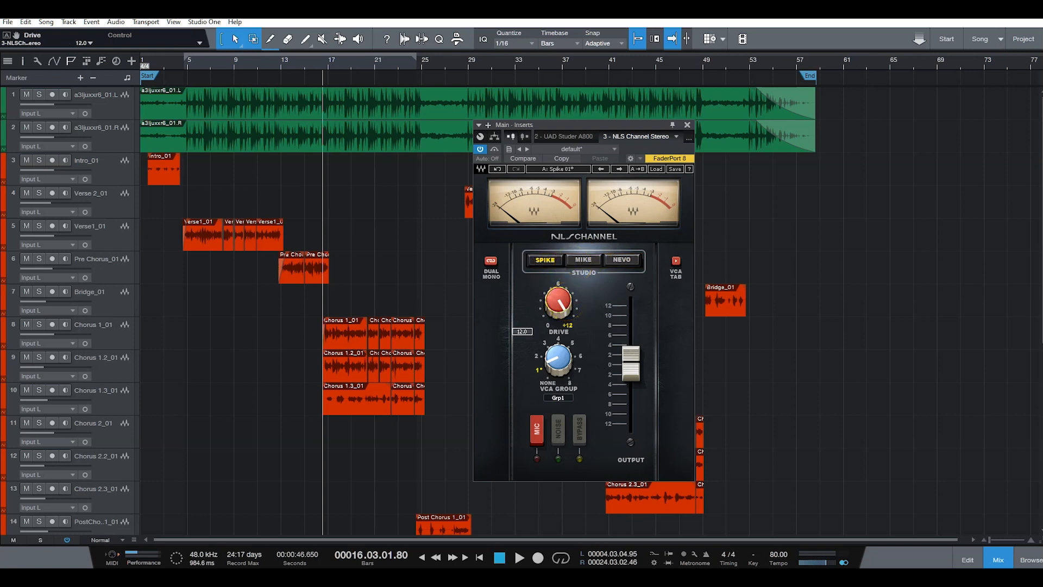
click(556, 365)
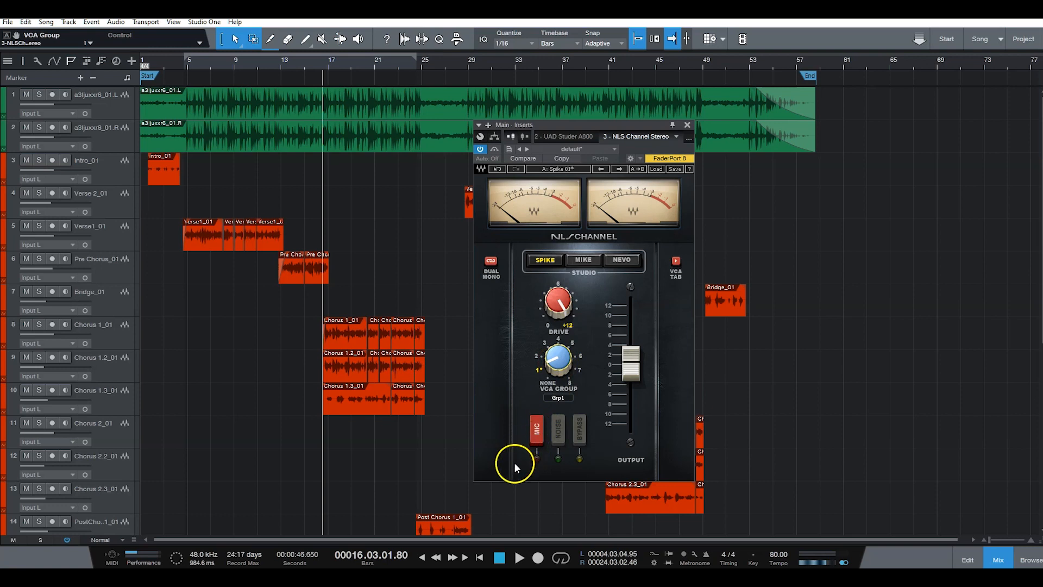
click(536, 436)
drag(641, 362, 641, 361)
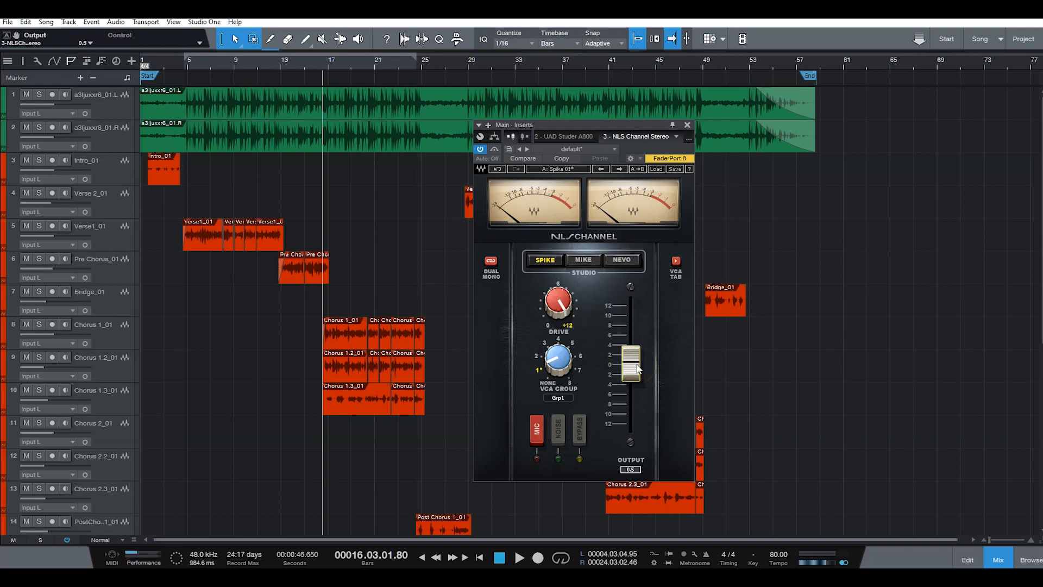
click(676, 262)
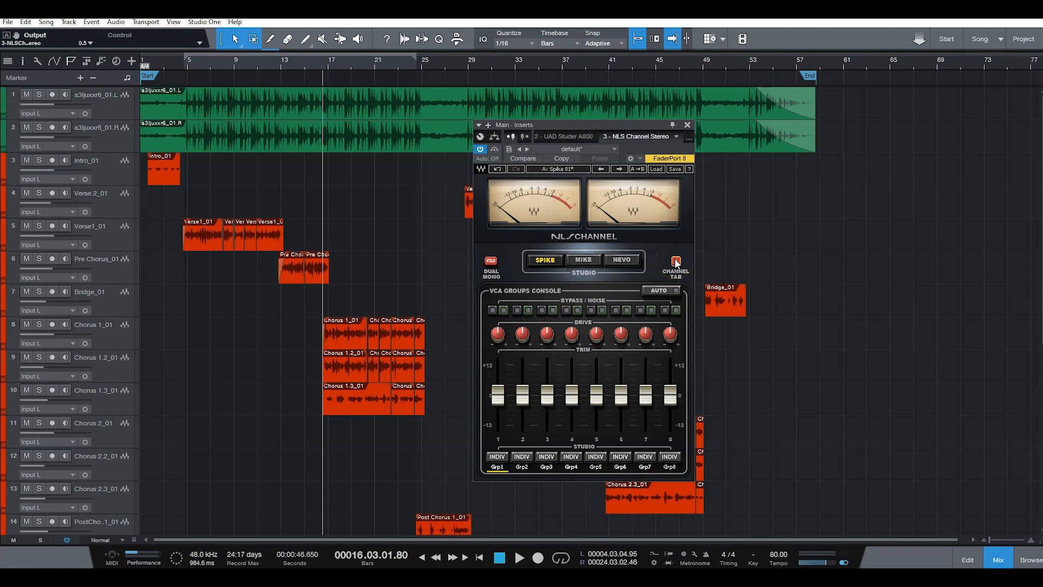
click(676, 261)
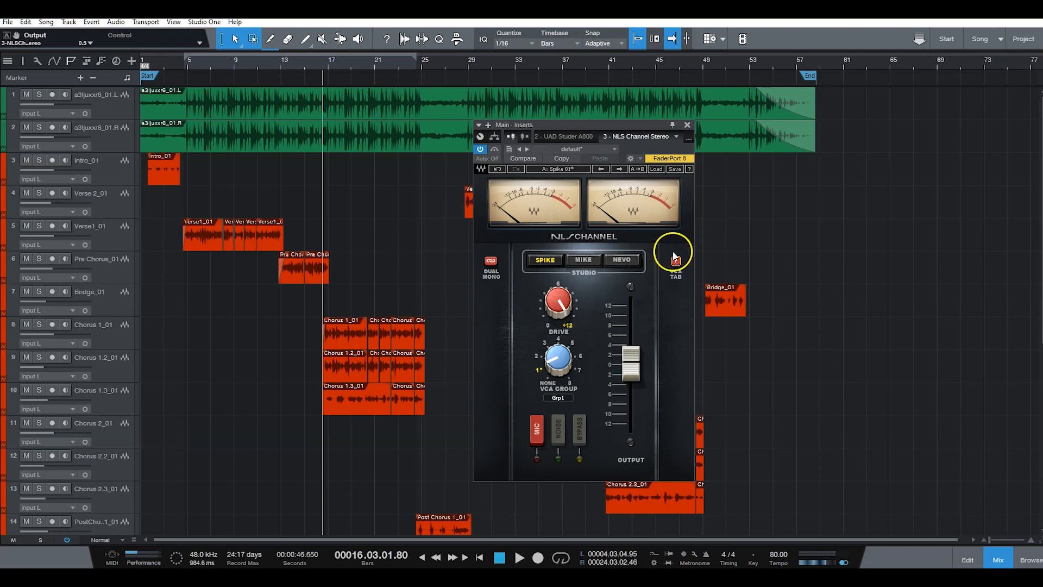
Select the Nevo studio model and play the start of the chorus with the NLS Channel bypassed.
click(623, 260)
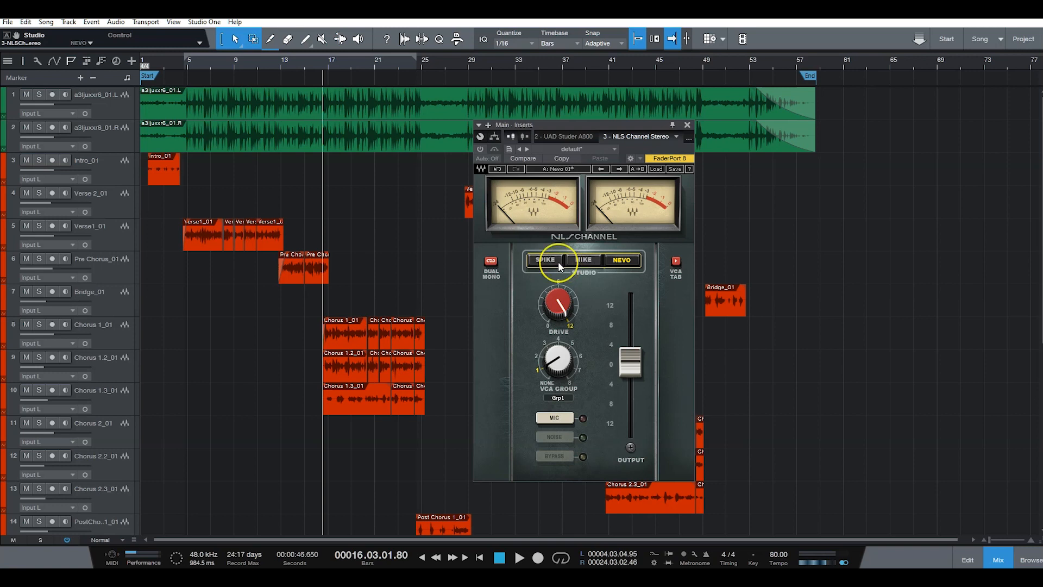
key(space)
click(530, 268)
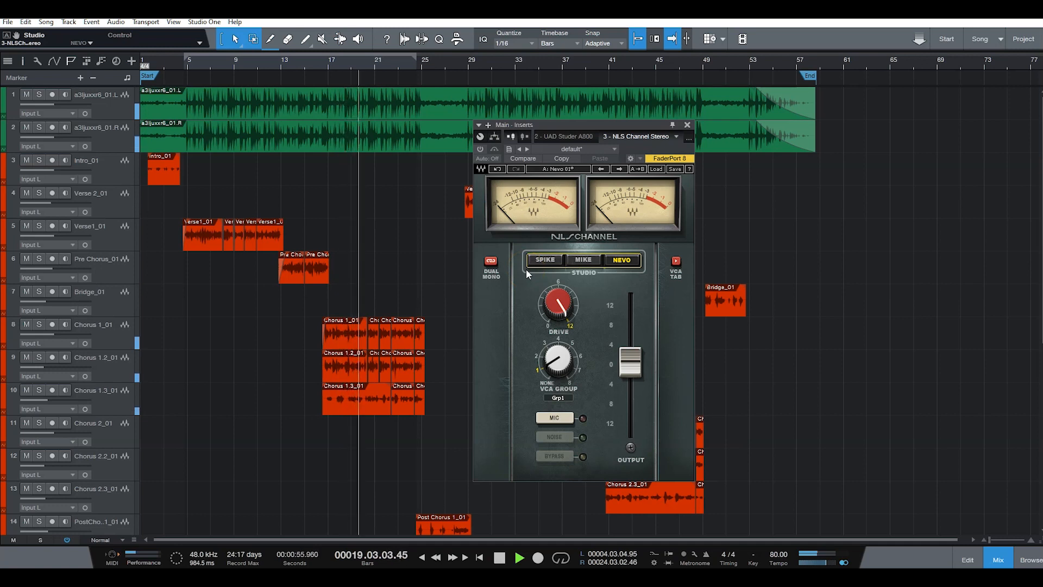
key(space)
Reactivate the NLS Channel and play the same chorus passage through the Nevo model.
click(480, 149)
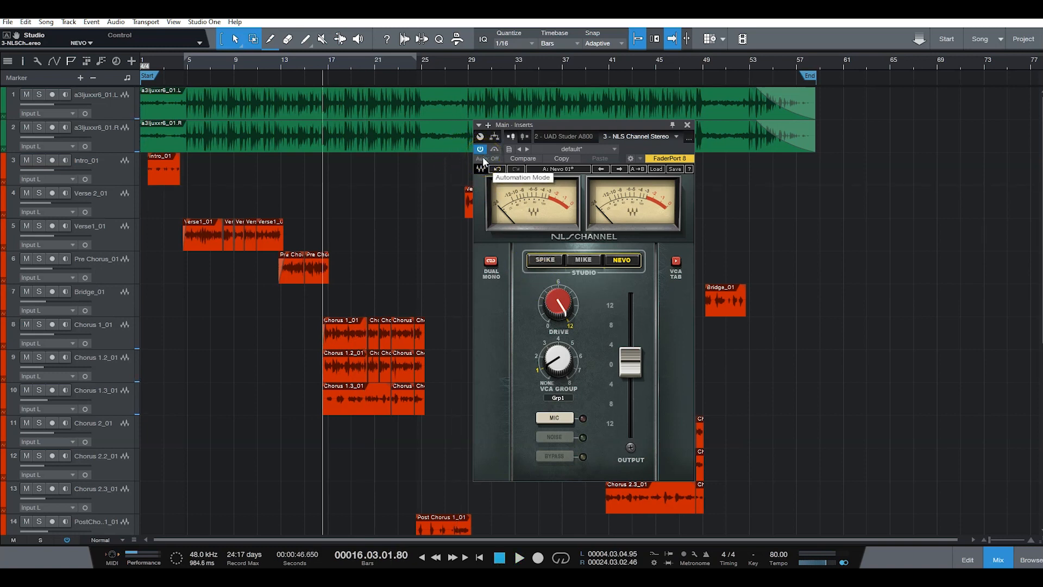
key(space)
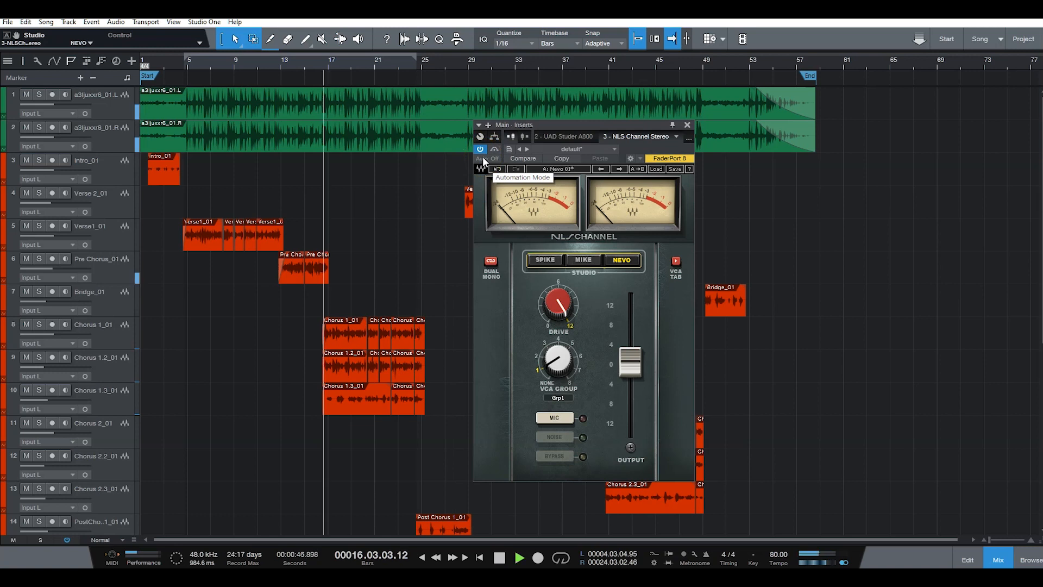
click(481, 136)
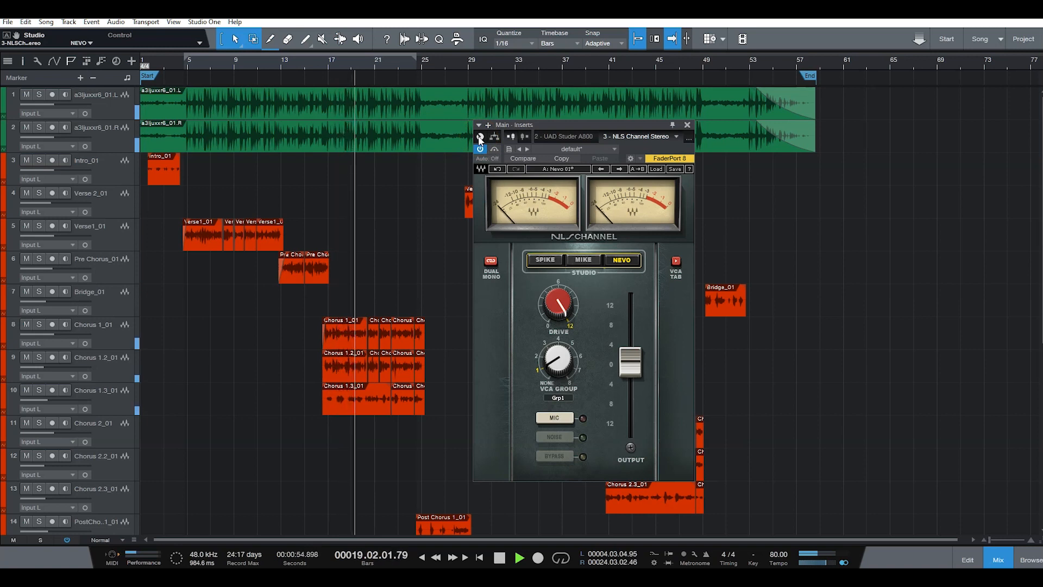
key(space)
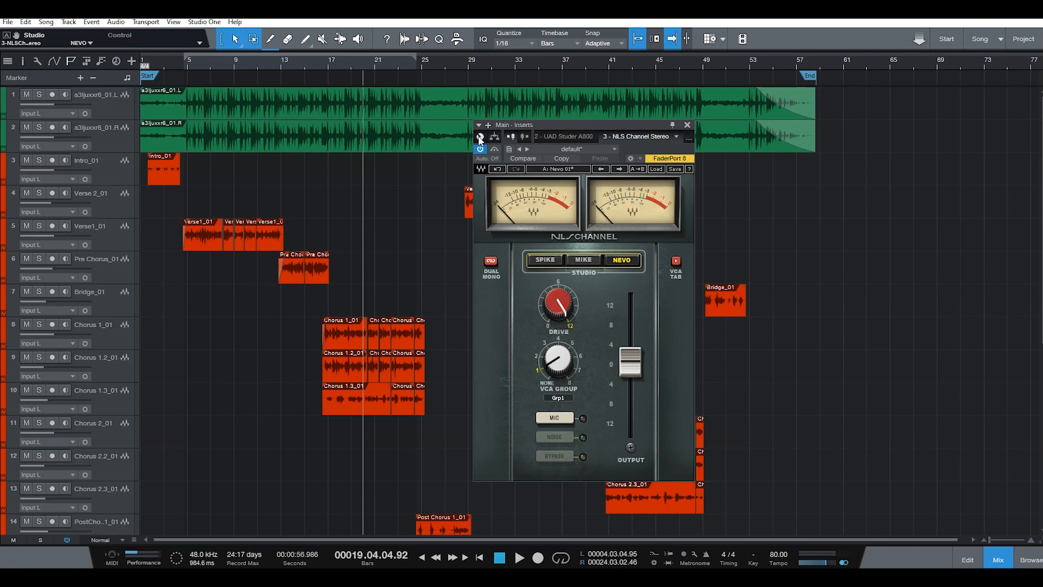
Select the Spike studio model and place the playback cursor late in bar 15, just before the chorus.
click(467, 245)
click(539, 262)
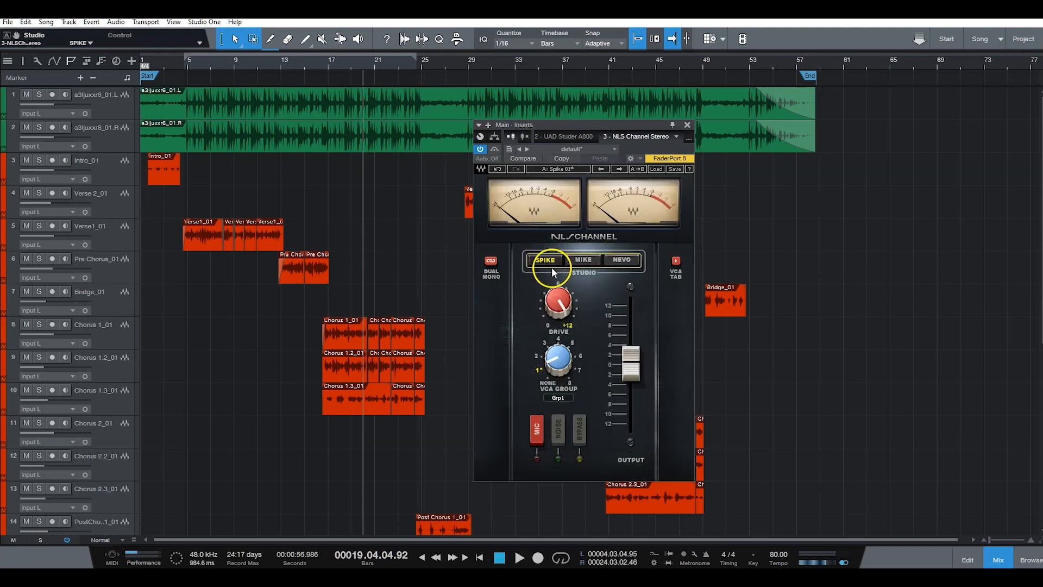
click(311, 66)
click(316, 66)
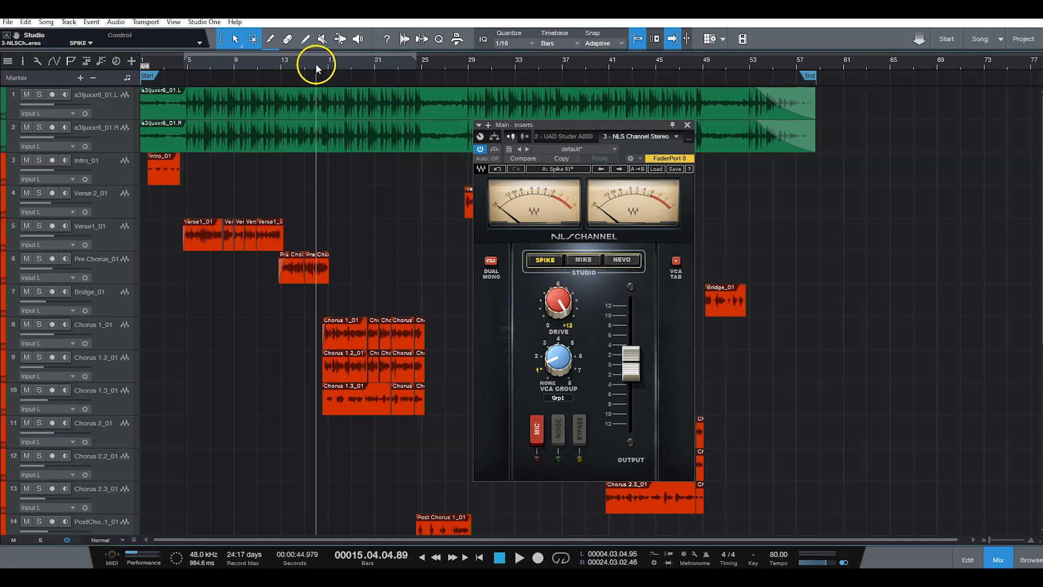
Audition the chorus through the Spike model with Drive at 12, comparing it against bypass, and return to the playback start.
drag(554, 298, 551, 226)
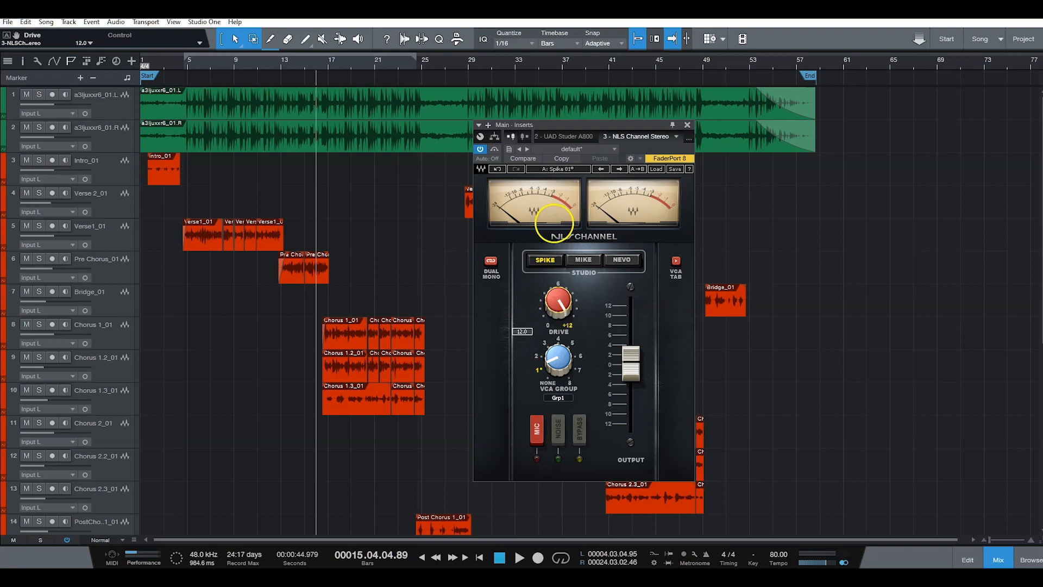
click(539, 298)
key(space)
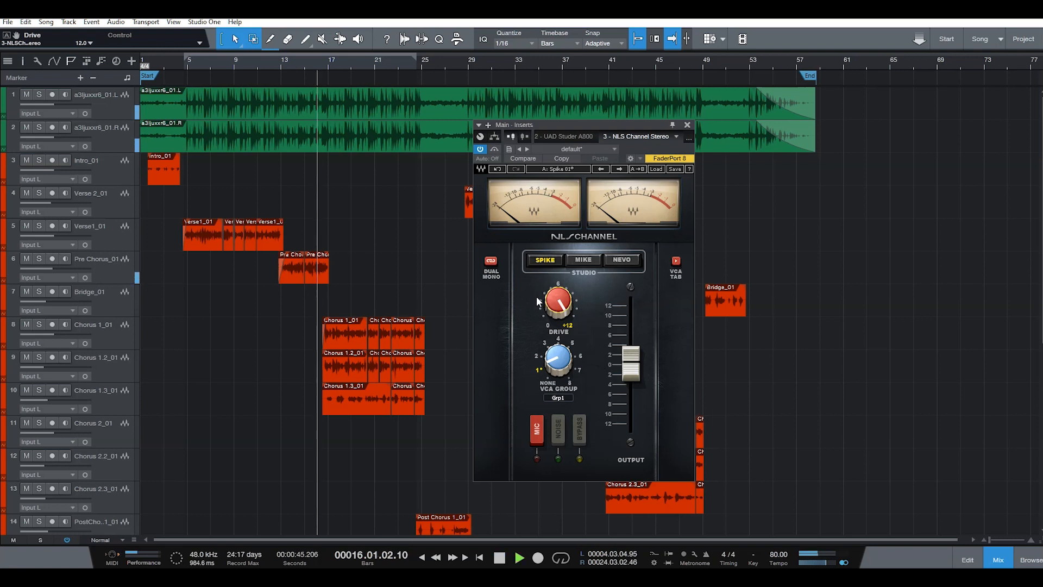
click(541, 319)
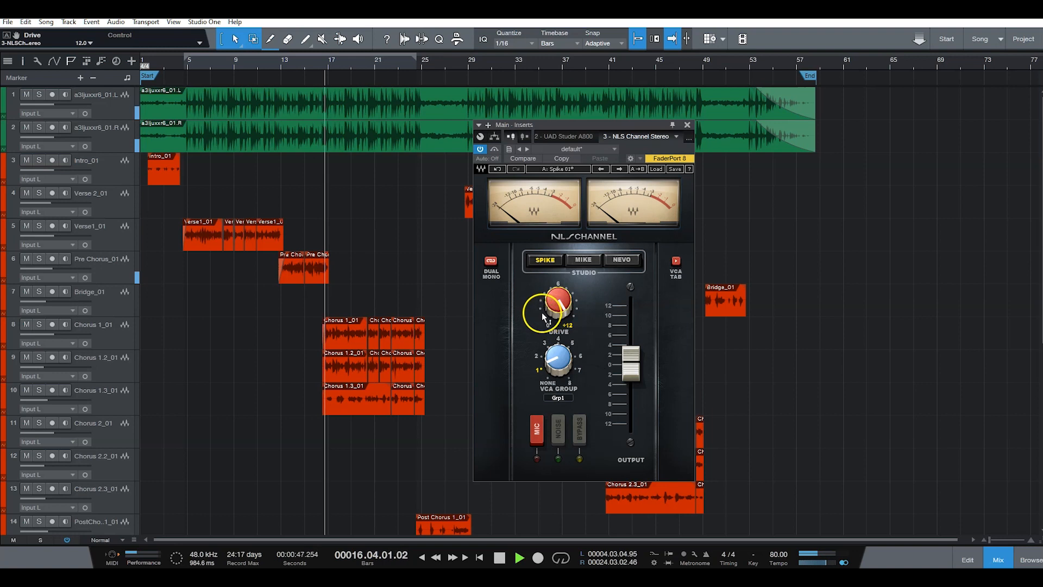
click(480, 149)
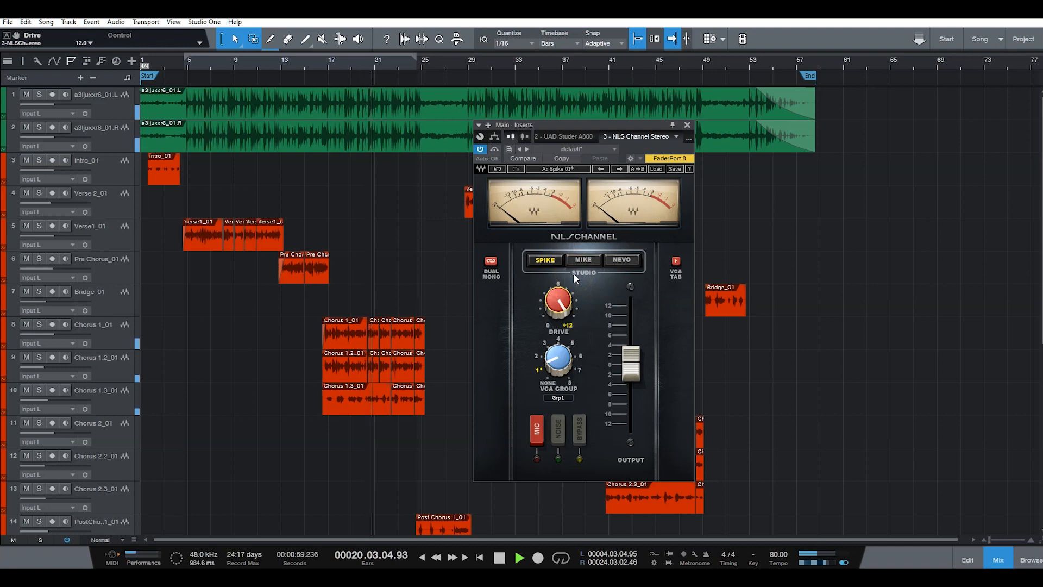
click(582, 262)
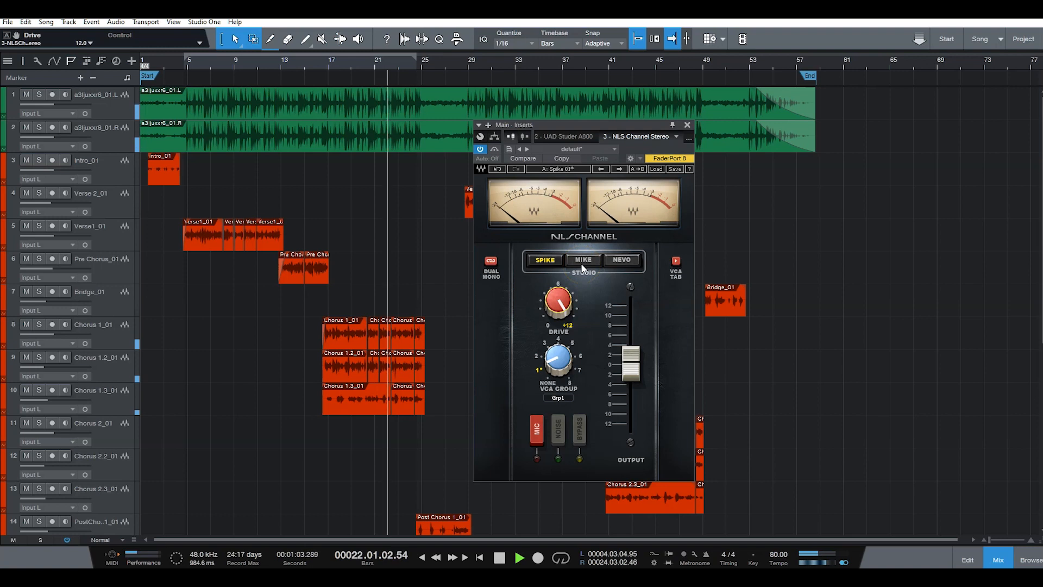
key(space)
key(KP_0)
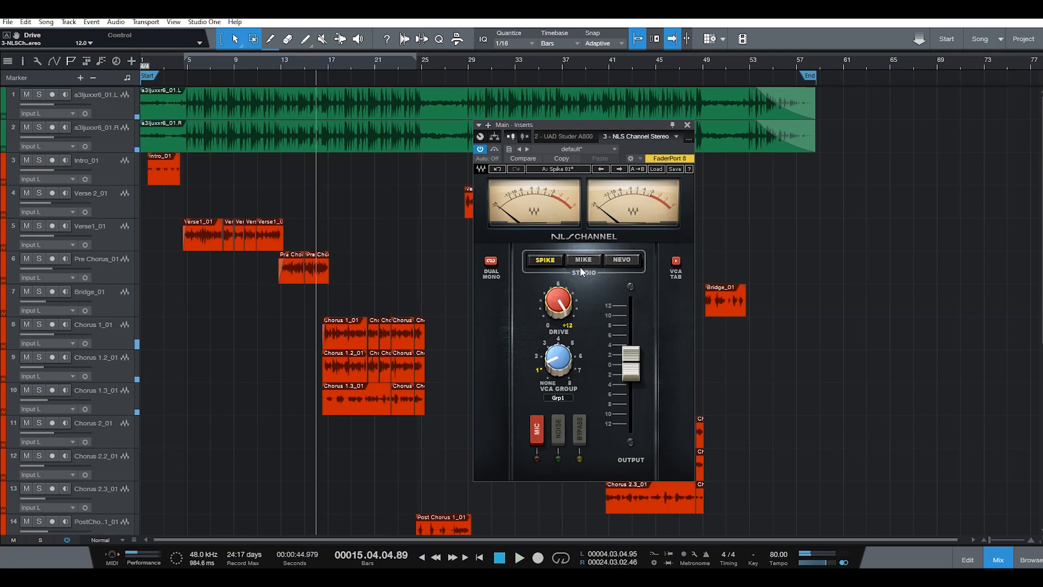
Select the Mike studio model and play the chorus through it, stopping around bar 23.
key(space)
click(580, 265)
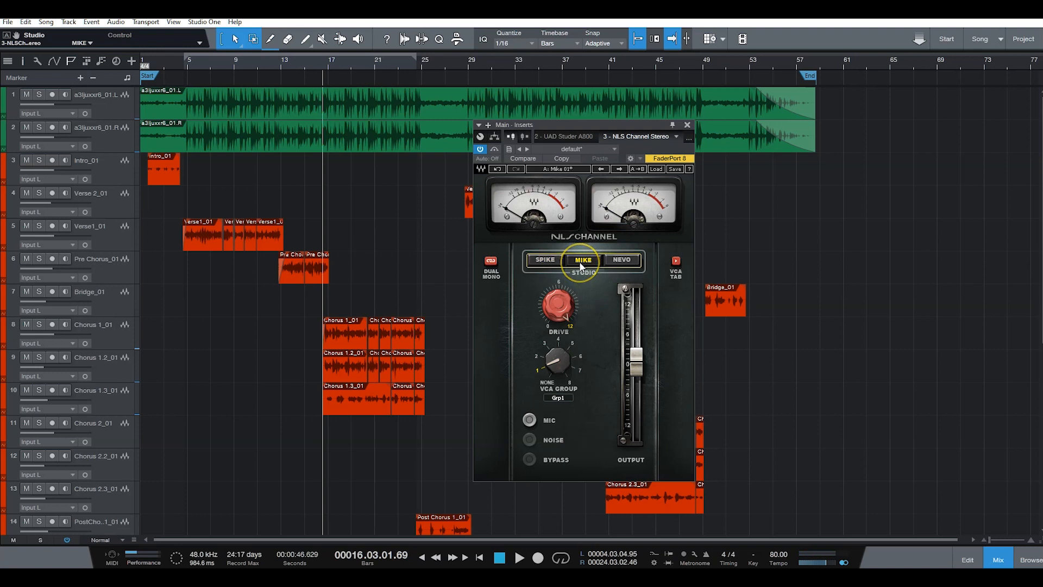
drag(577, 268, 593, 285)
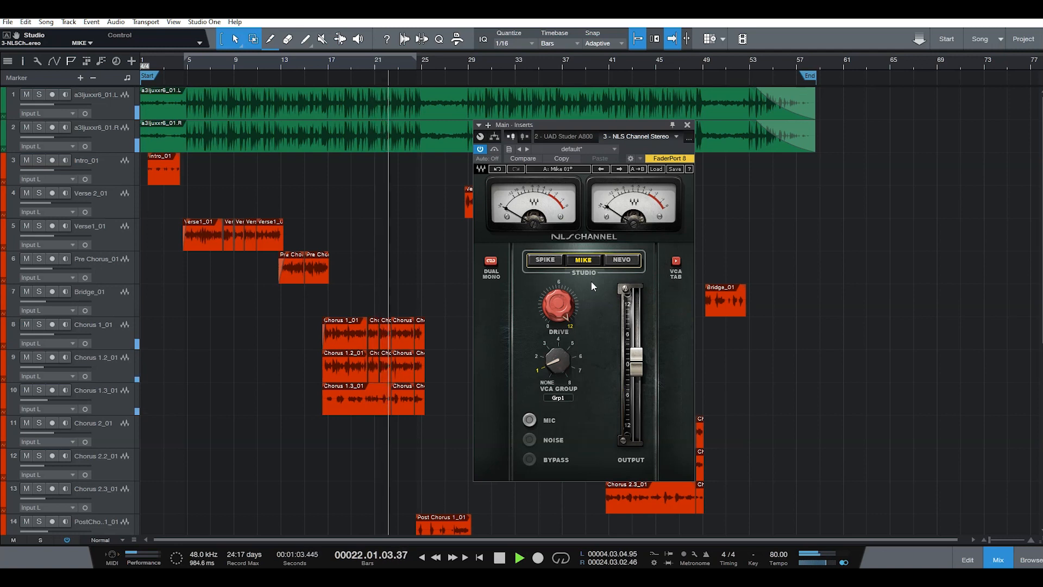
click(612, 258)
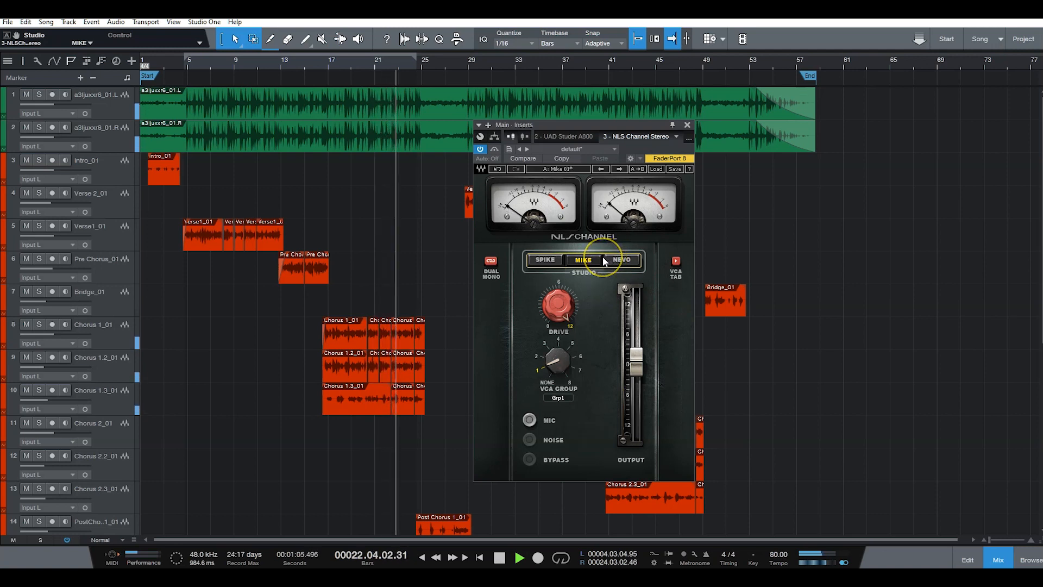
key(space)
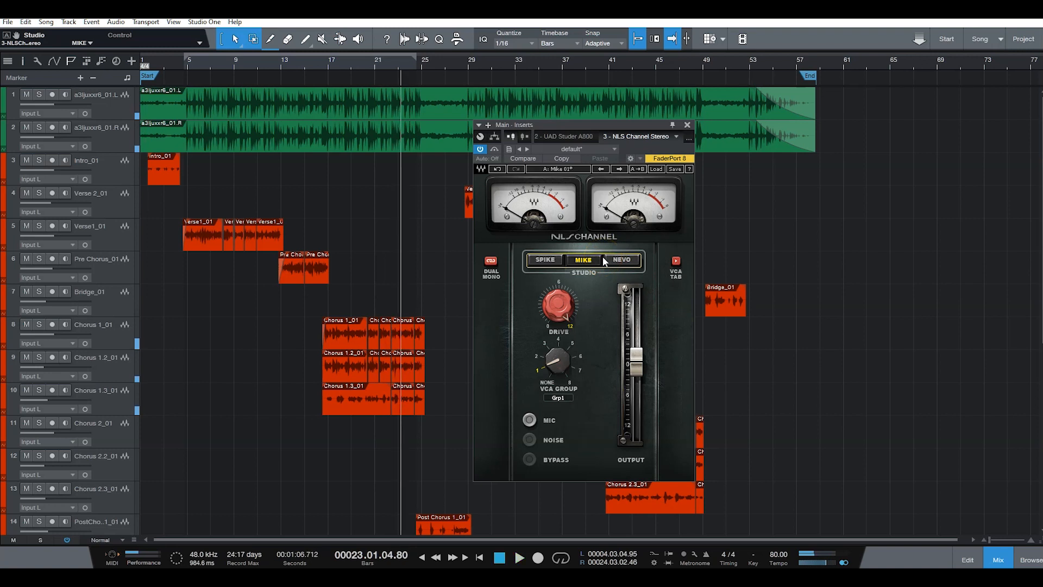
Select the Nevo studio model, audition the chorus through it, and check its Output and Drive controls.
click(625, 260)
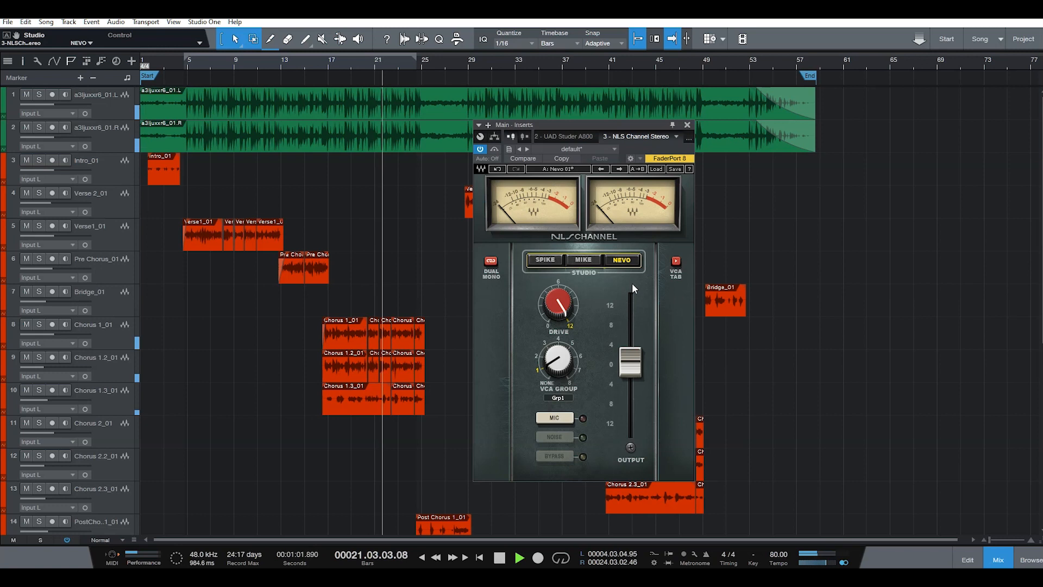
key(space)
drag(628, 350, 633, 359)
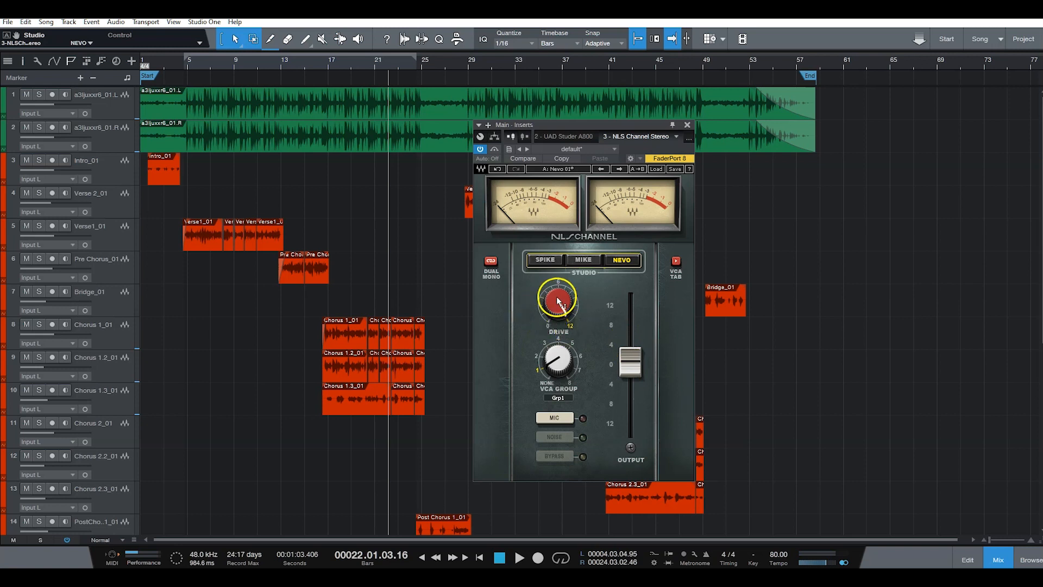
click(550, 298)
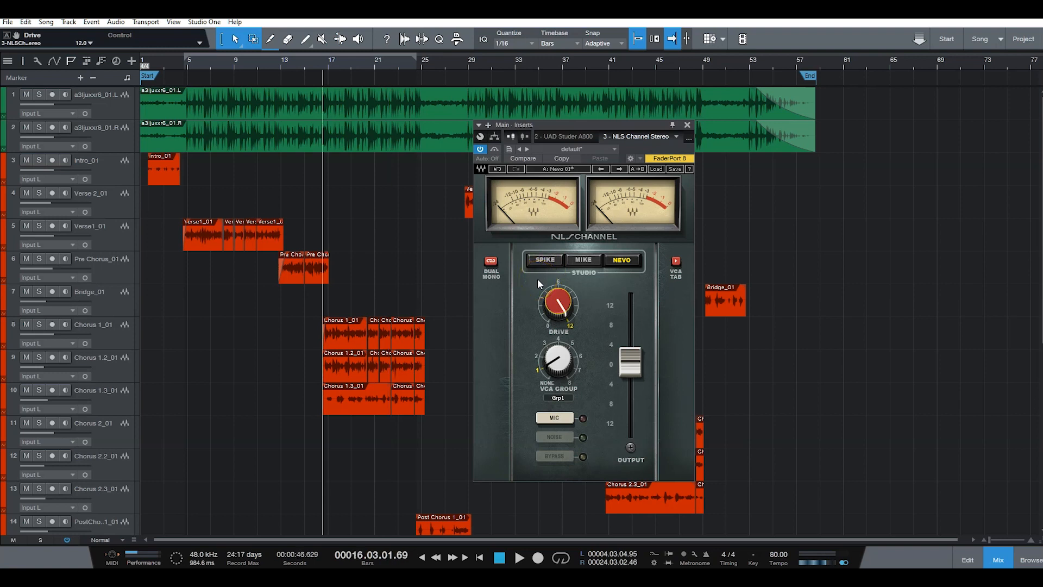
Play the chorus through the Spike model and switch the studio model to Mike during playback.
click(541, 259)
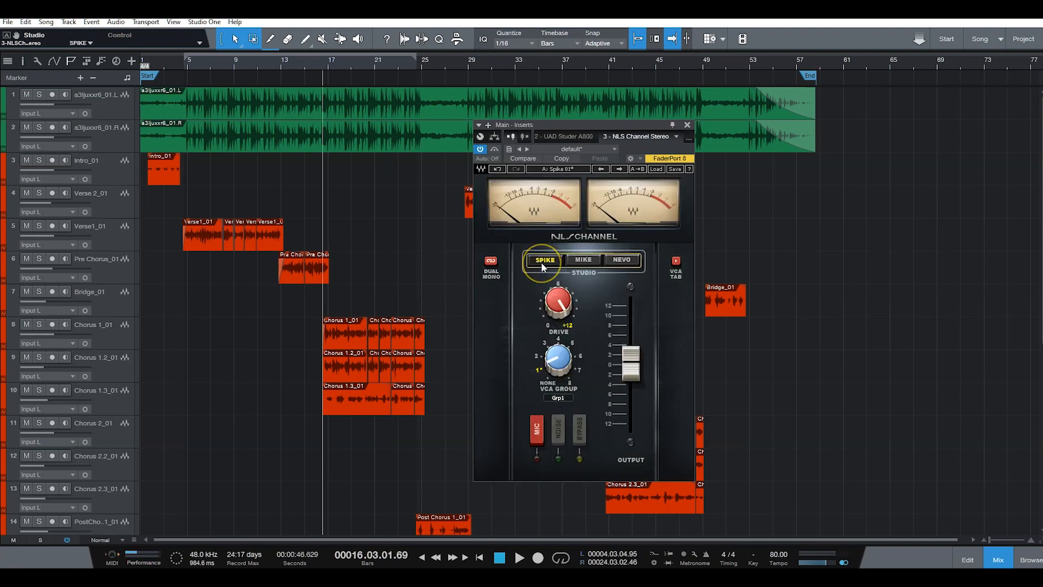
key(space)
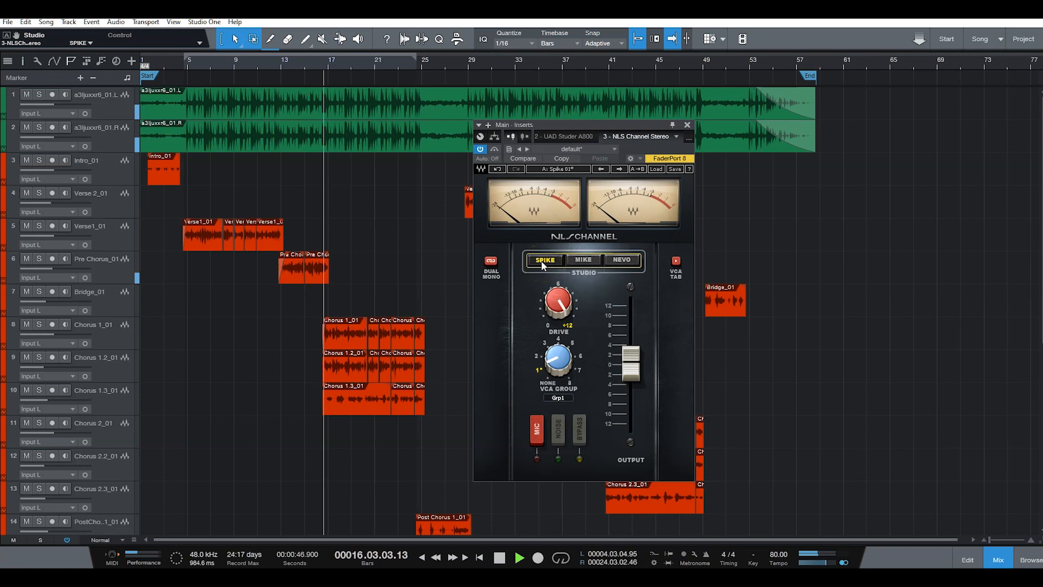
click(578, 259)
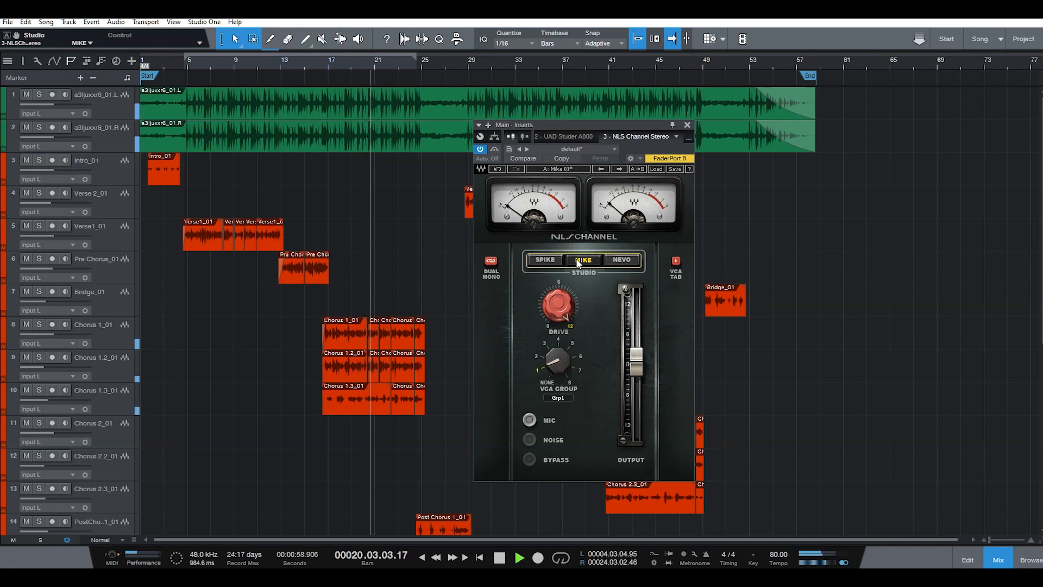
Switch the studio model to Nevo during playback, check its Output fader, and stop the song around bar 26.
click(616, 257)
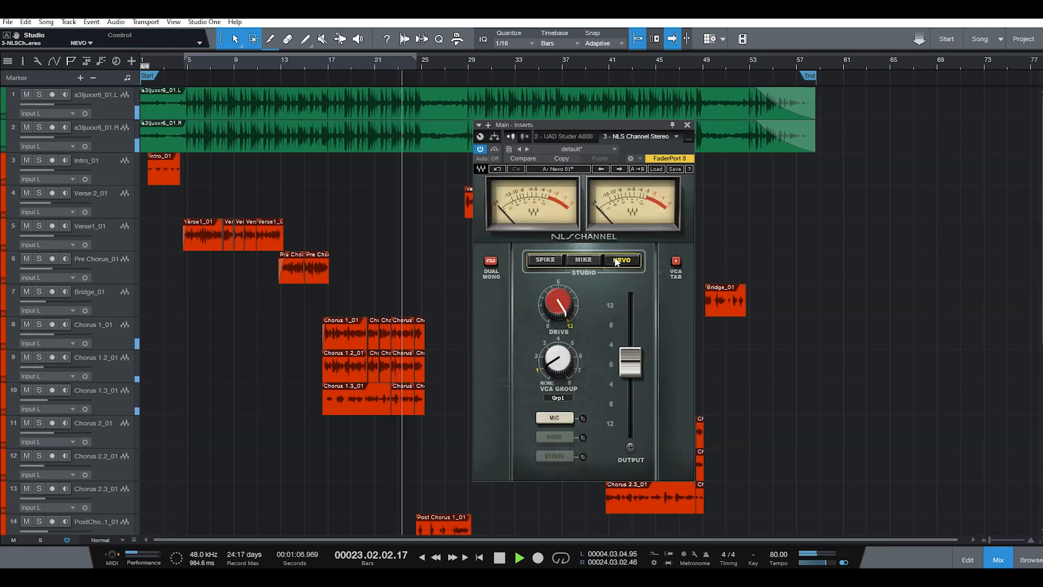
click(624, 324)
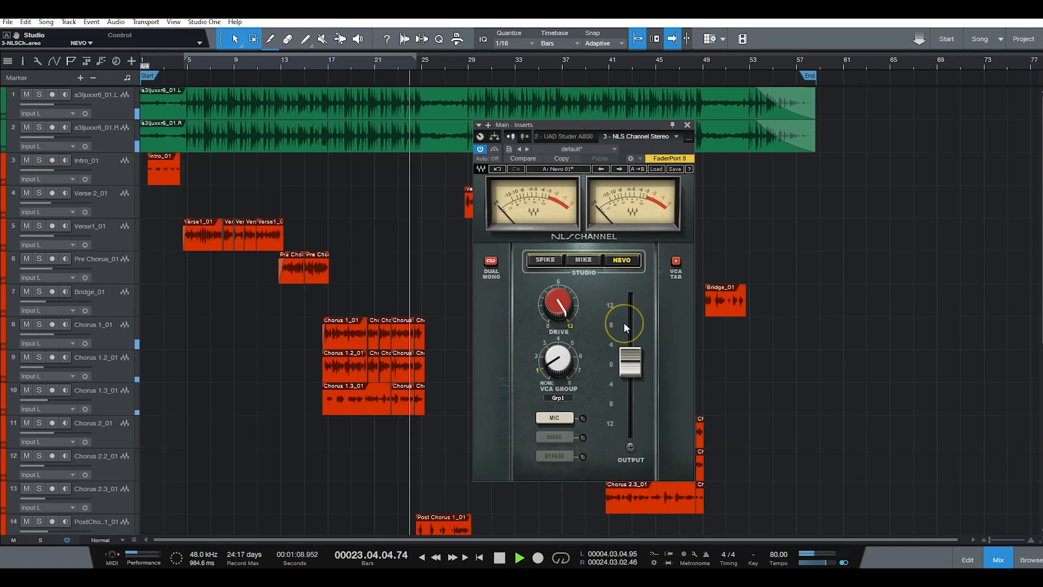
click(633, 314)
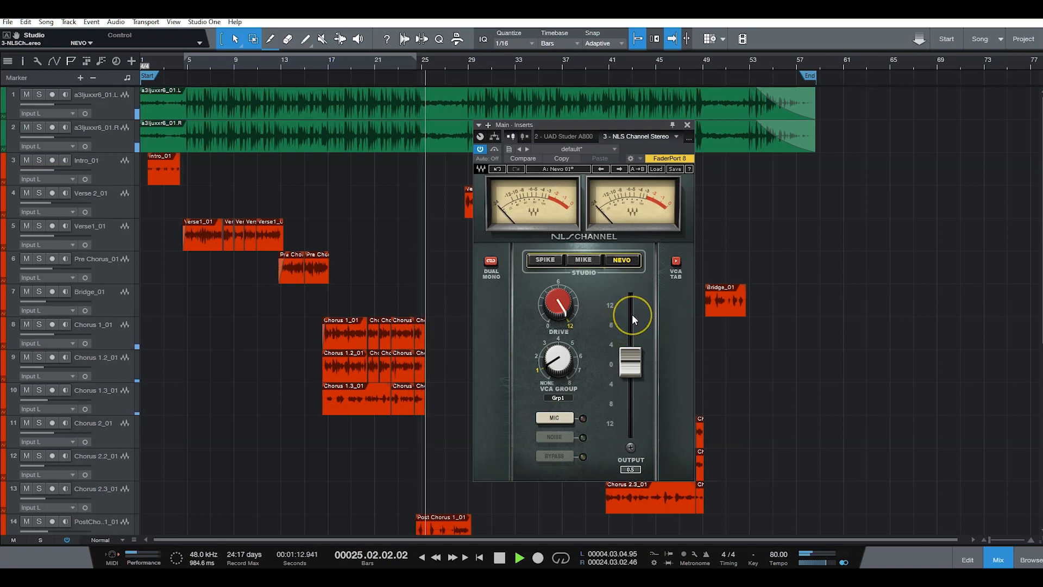
key(space)
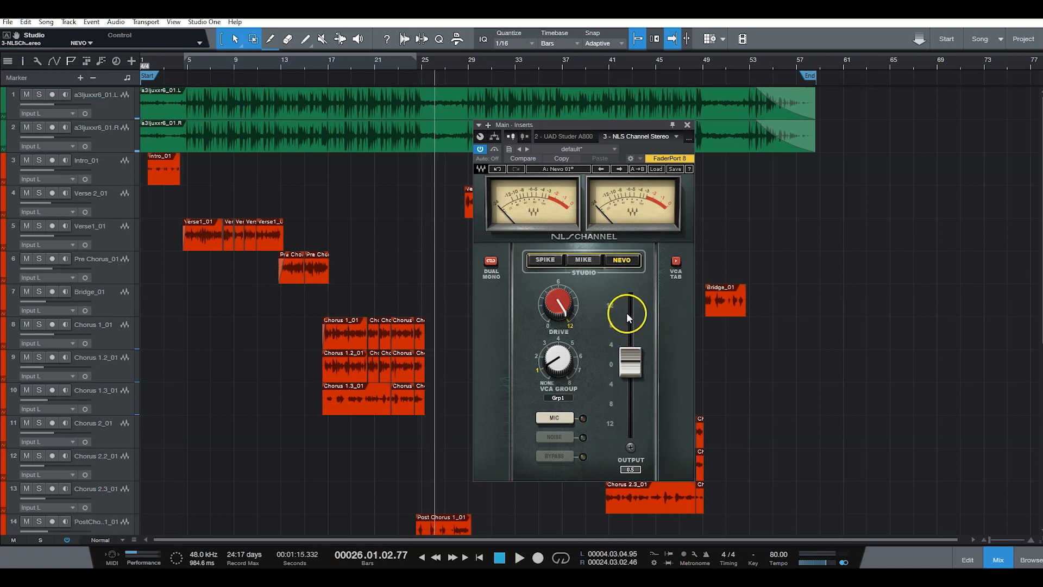
Compare the studio models with playback stopped, going through Mike, Nevo, Spike and Mike and ending on Nevo.
click(580, 262)
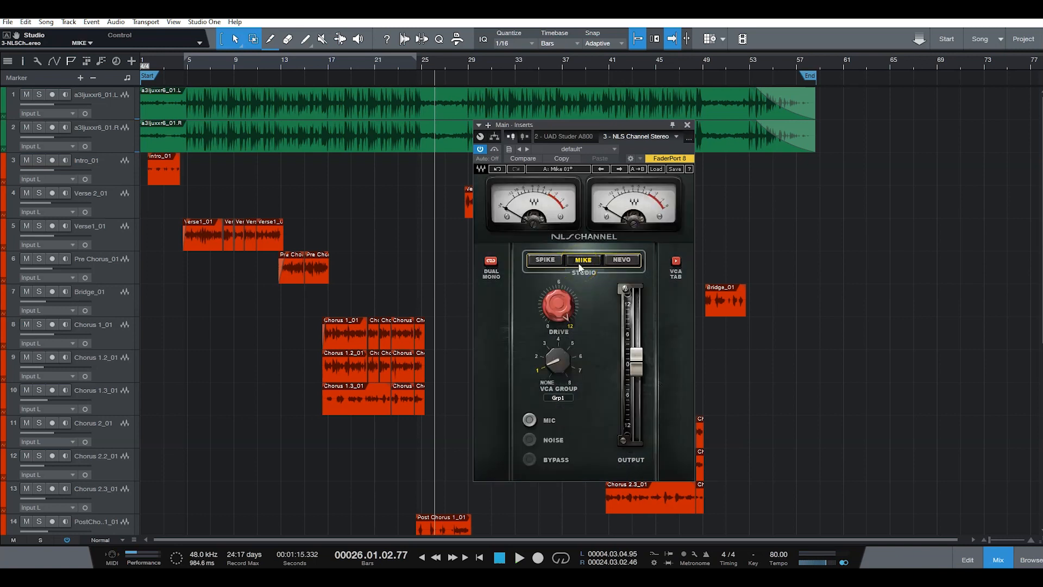
click(620, 261)
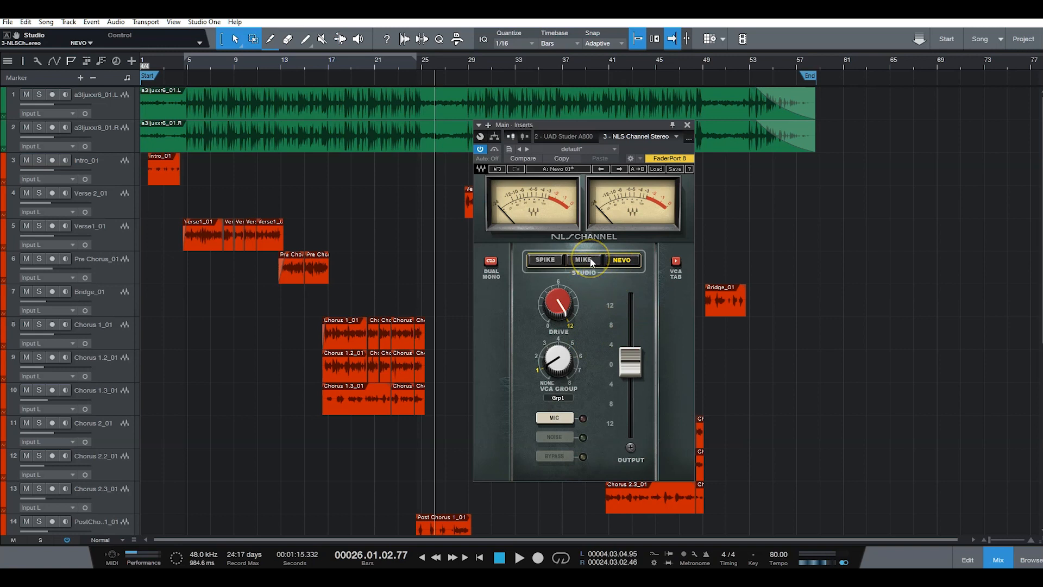
click(543, 259)
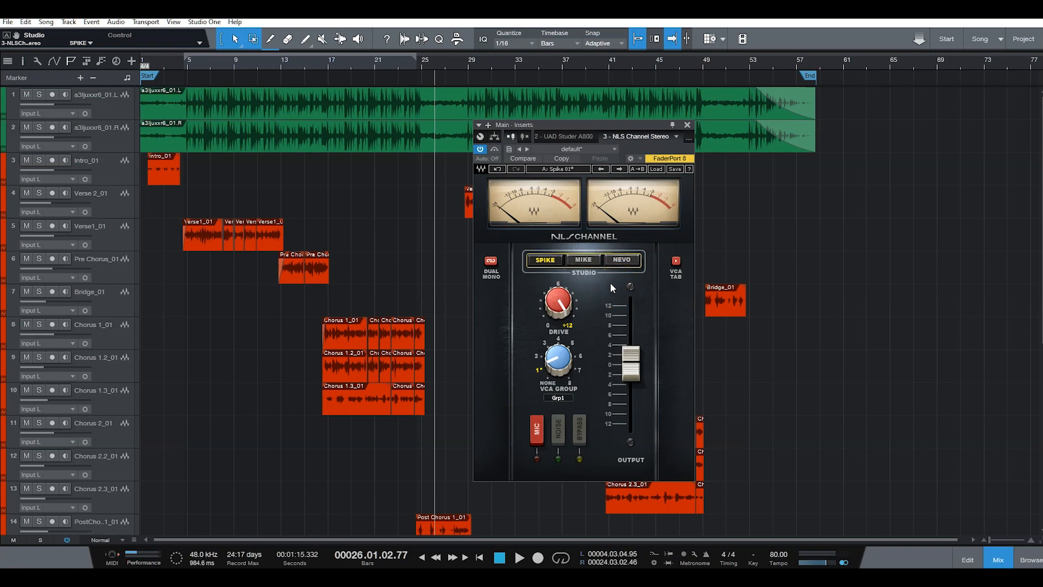
click(583, 261)
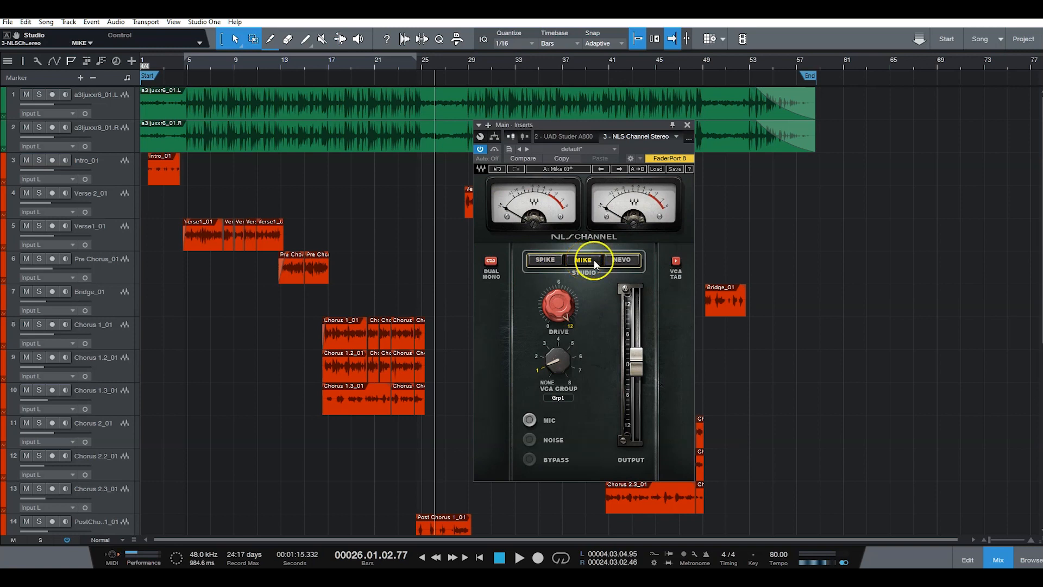
click(617, 261)
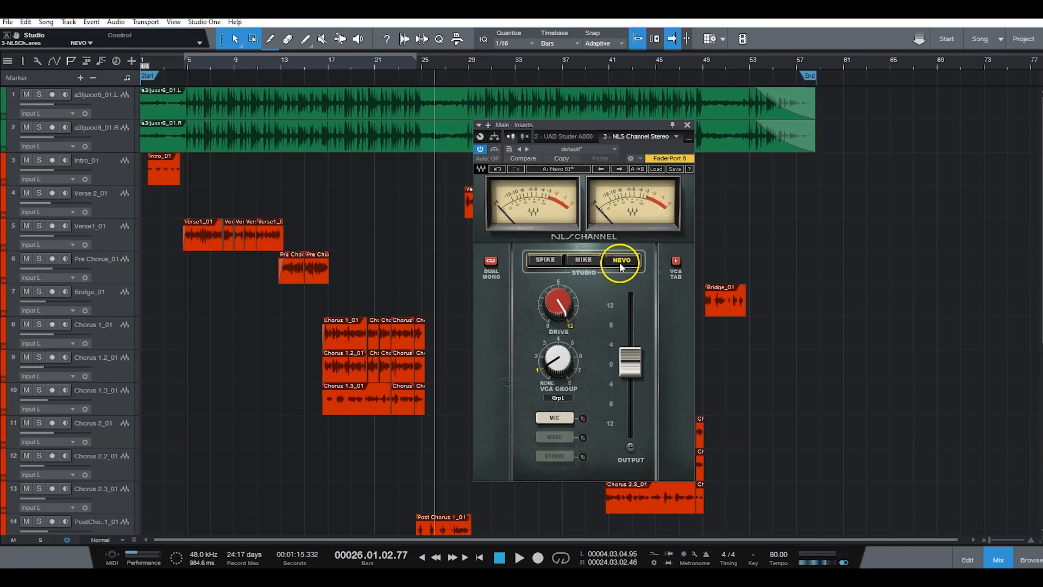
Toggle the VCA Tab of the NLS Channel plug-in twice.
click(676, 262)
click(676, 262)
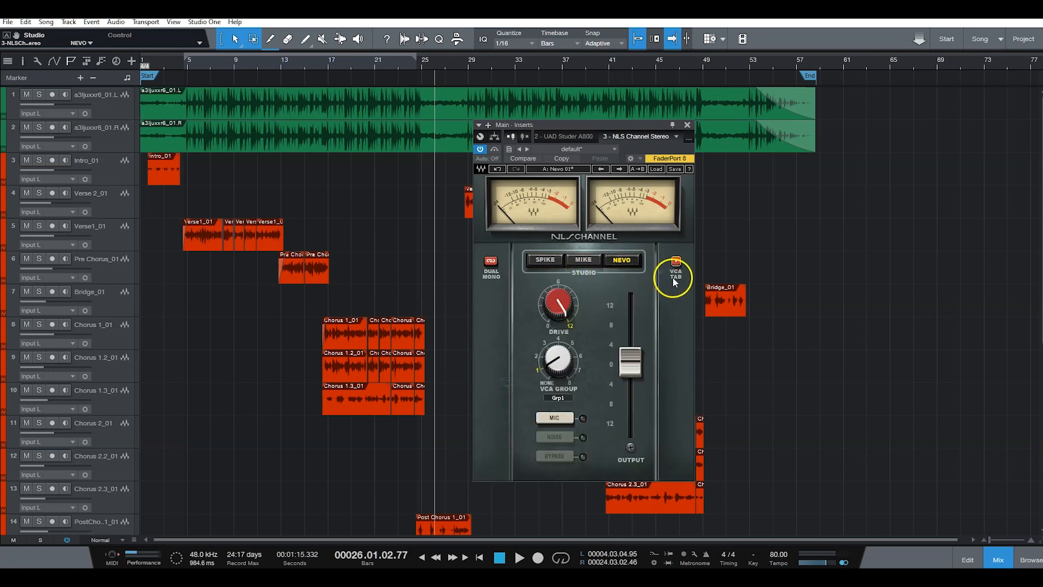